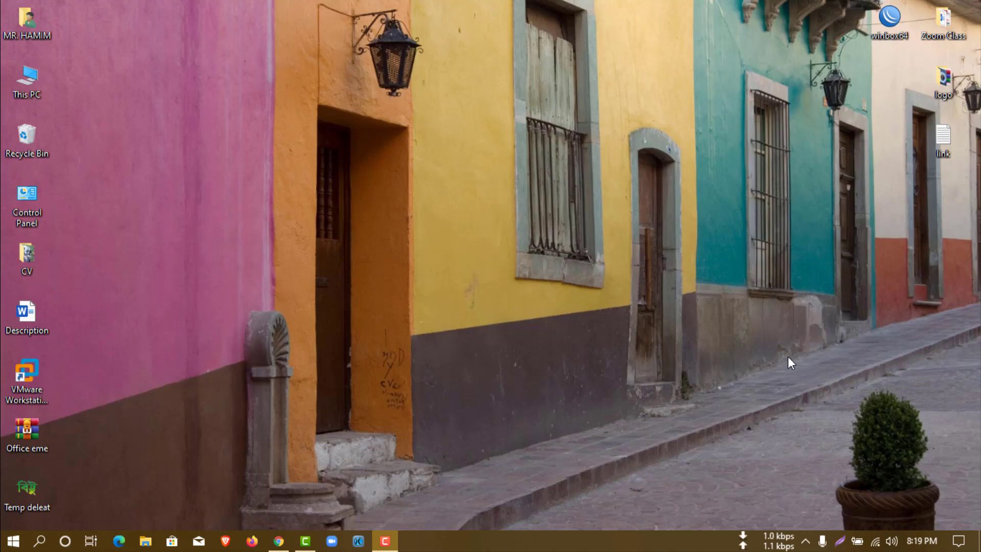
- Launch Word and open a blank document, dismissing the Office license notice
left_click(13, 541)
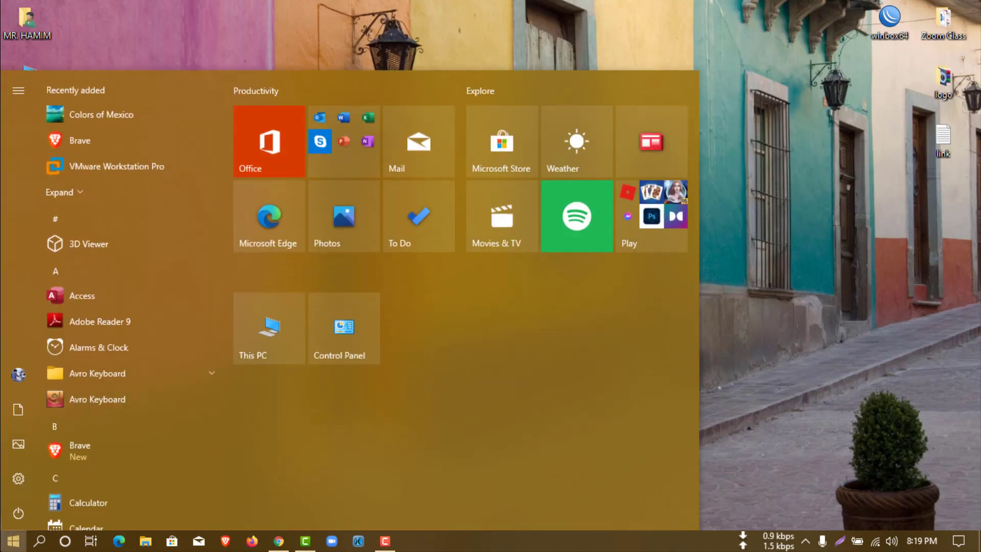
type("word")
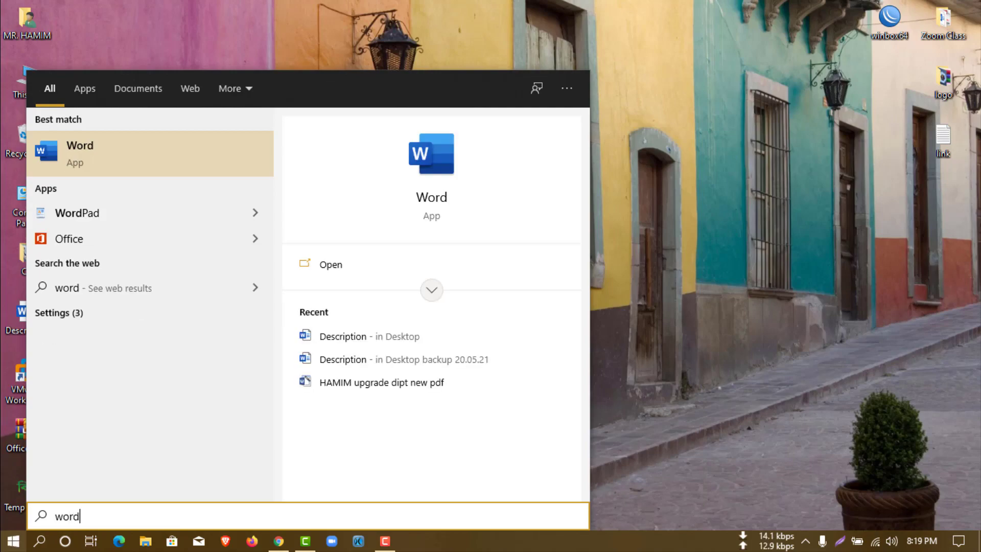
left_click(70, 161)
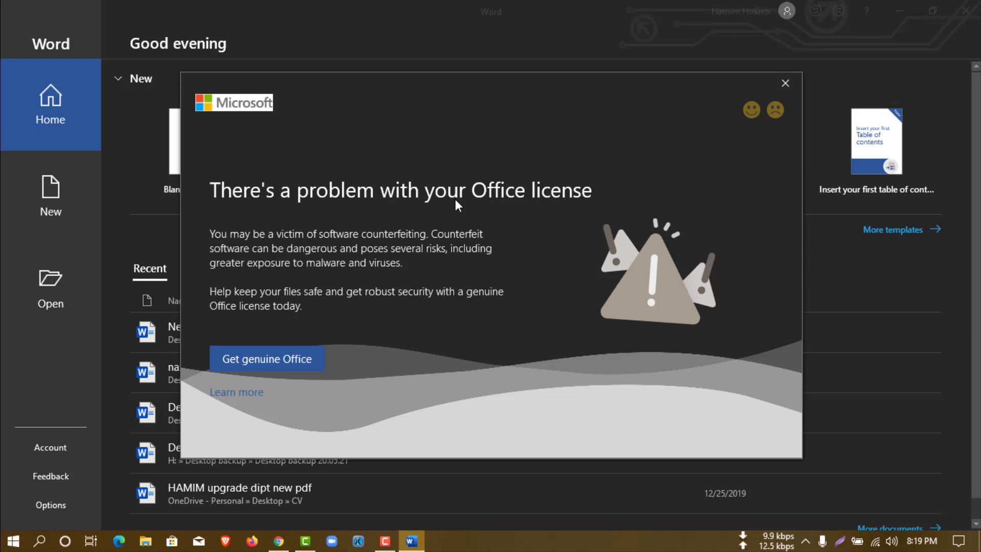
key("Escape")
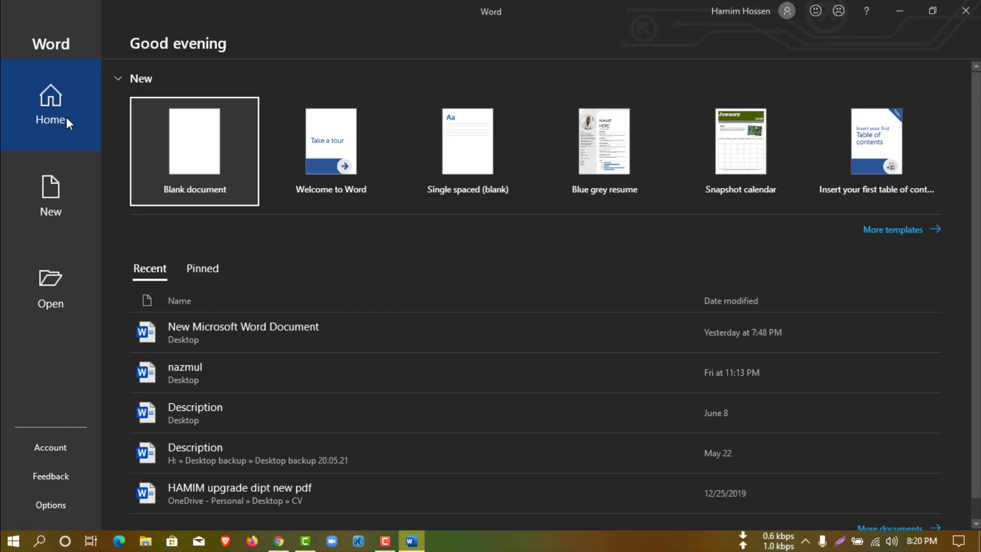
left_click(176, 166)
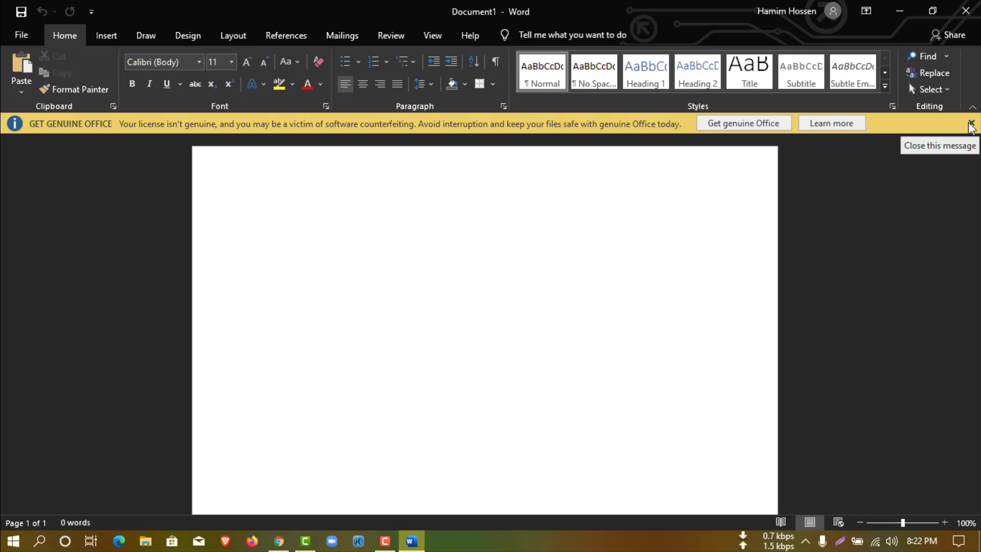
- Minimize Word and review the real-time, cloud-delivered and tamper protection settings in Windows Security
left_click(900, 11)
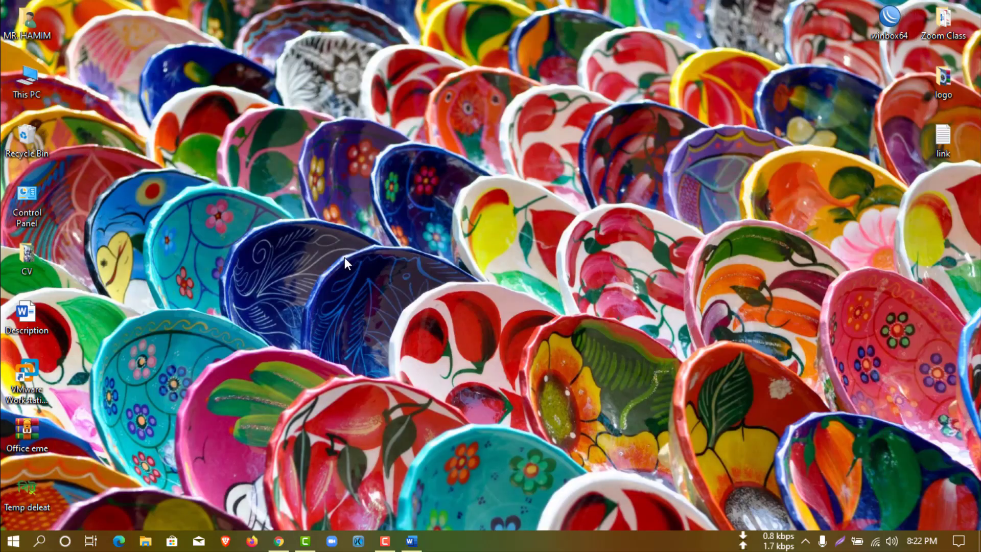
left_click(807, 545)
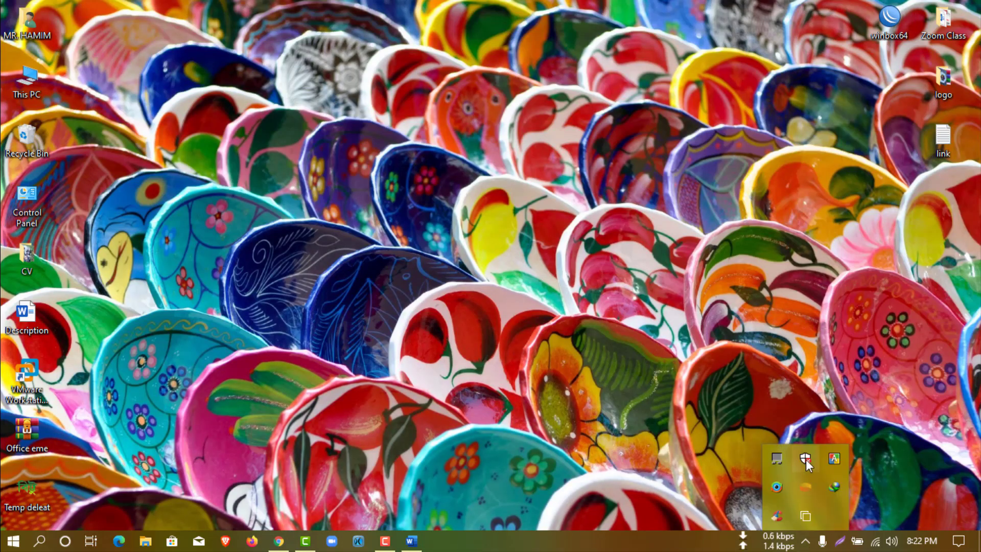
left_click(806, 458)
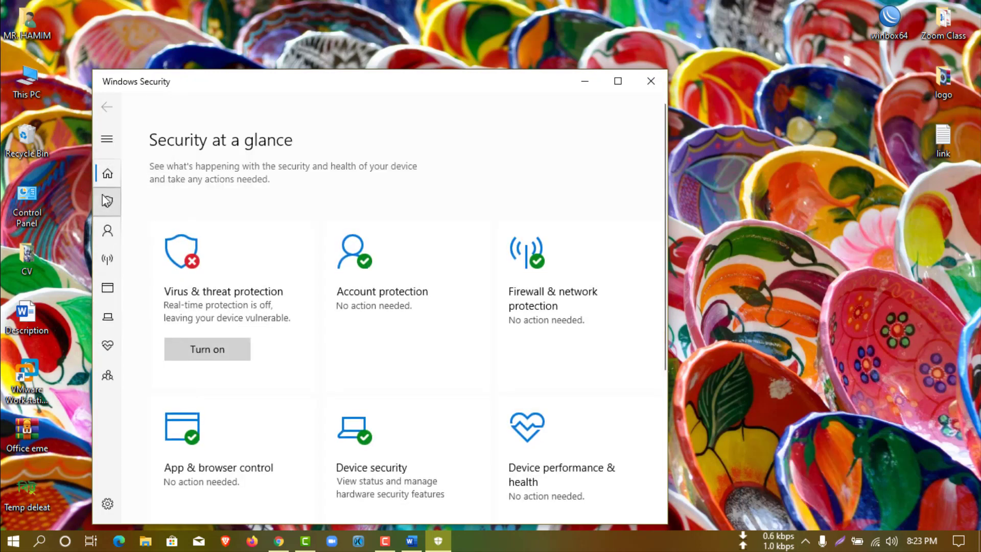
left_click(107, 201)
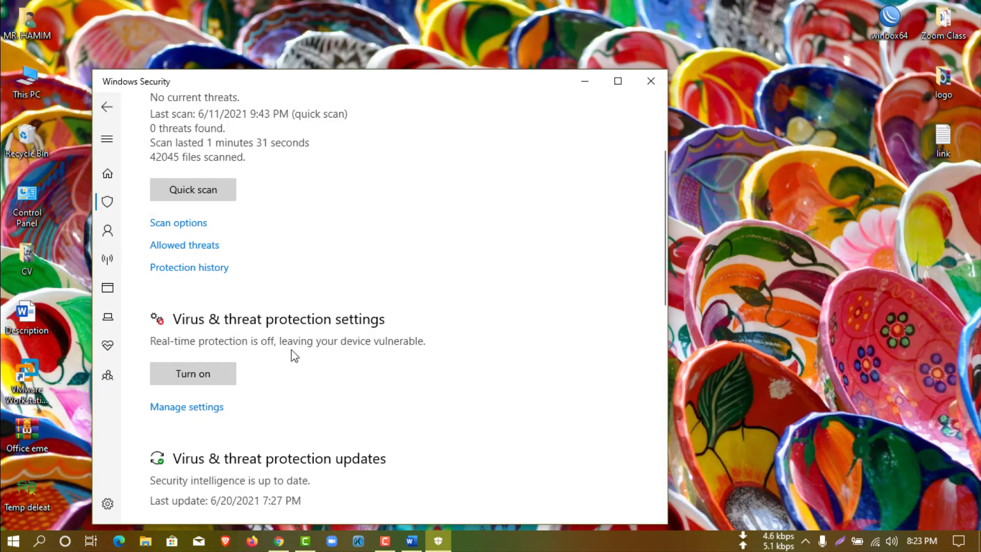
left_click(180, 412)
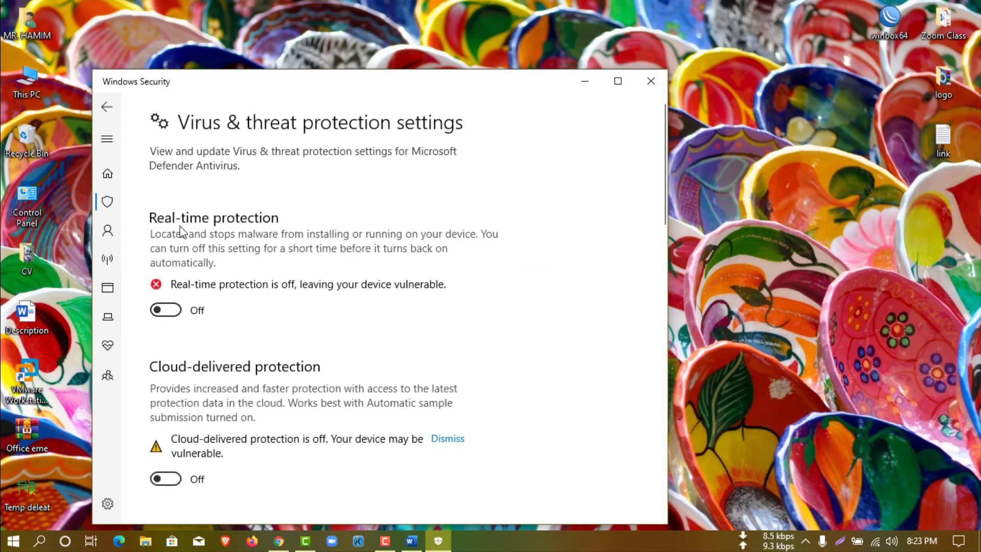
scroll(229, 294, "down", 2)
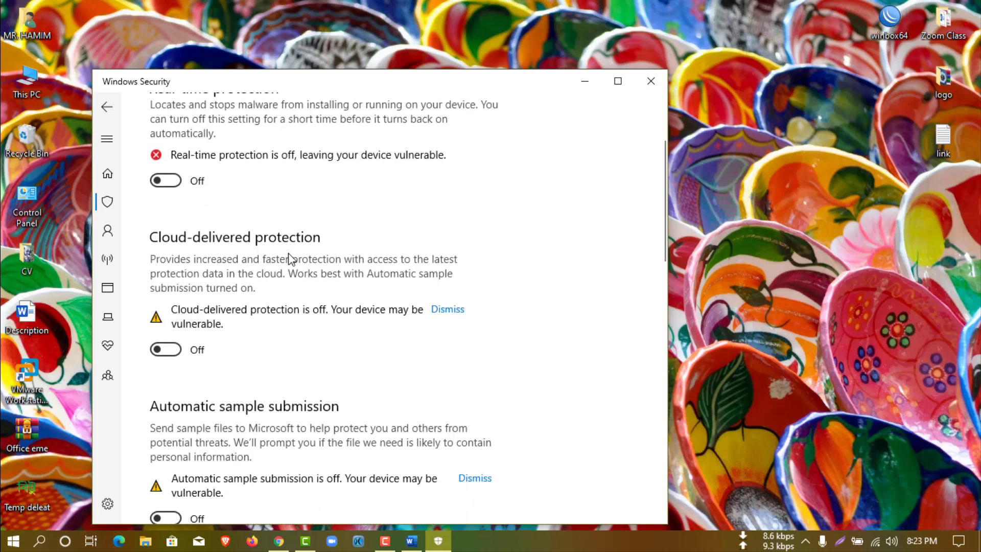
scroll(291, 256, "down", 2)
scroll(189, 298, "down", 4)
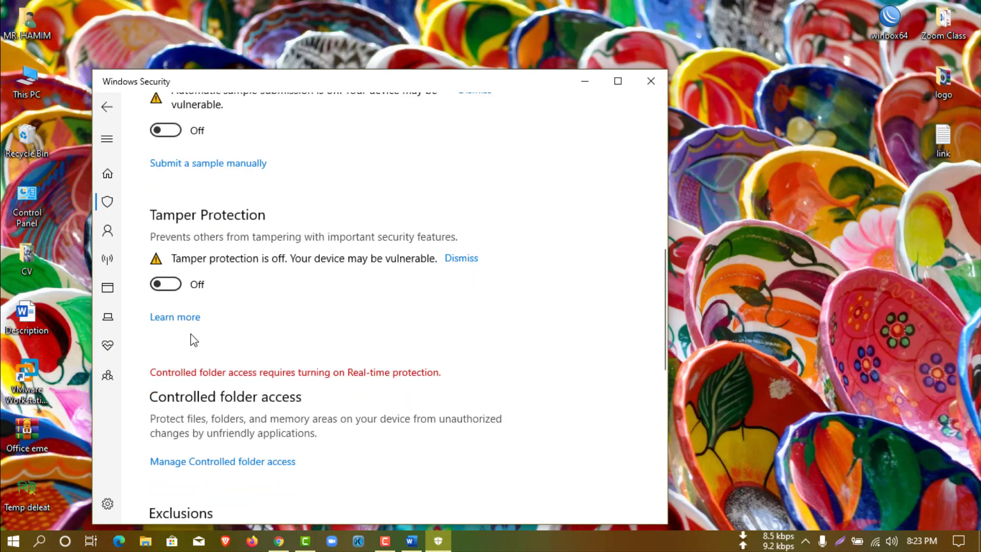
scroll(191, 335, "up", 7)
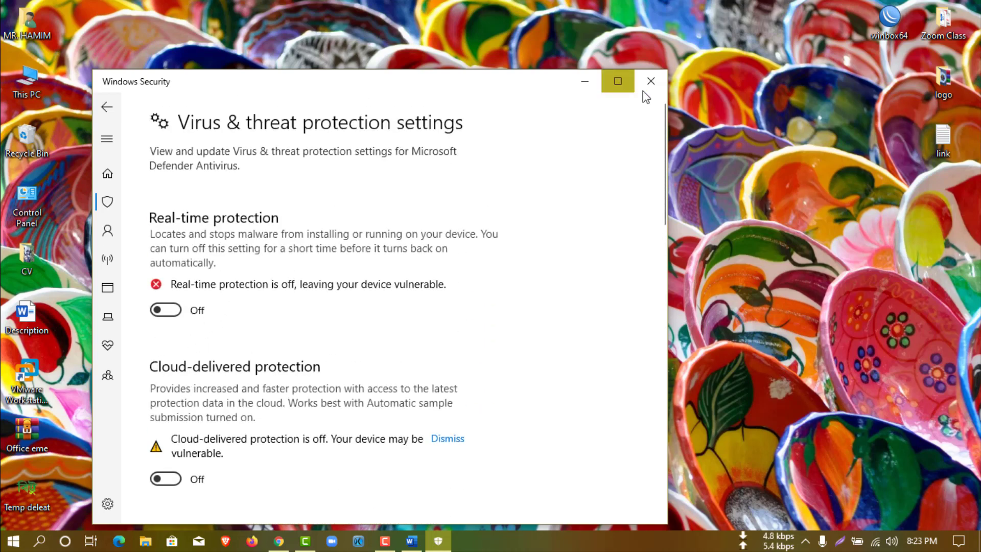
left_click(661, 85)
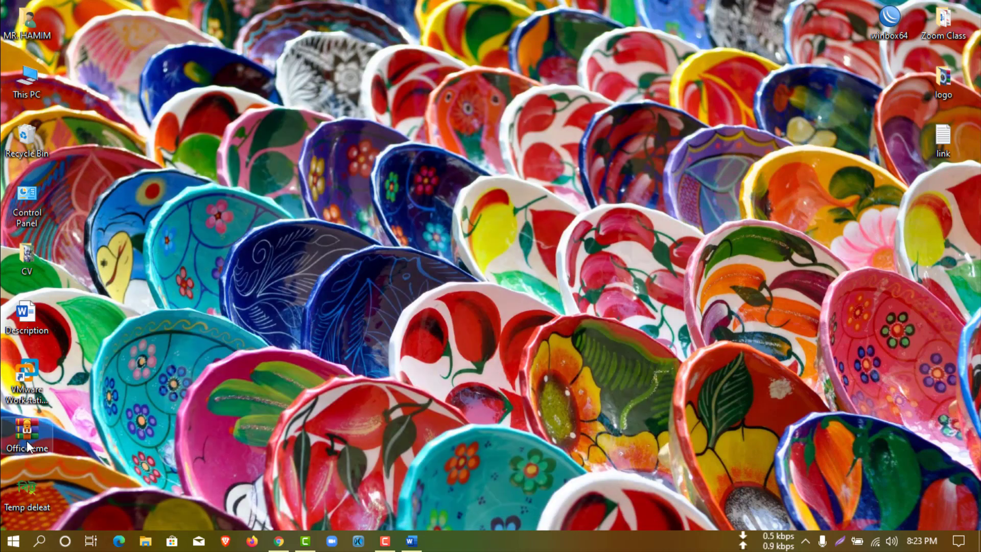
- Move the Office eme archive to a free area of the desktop and extract its OFFICE_ALL folder there
left_click_drag(28, 446, 180, 357)
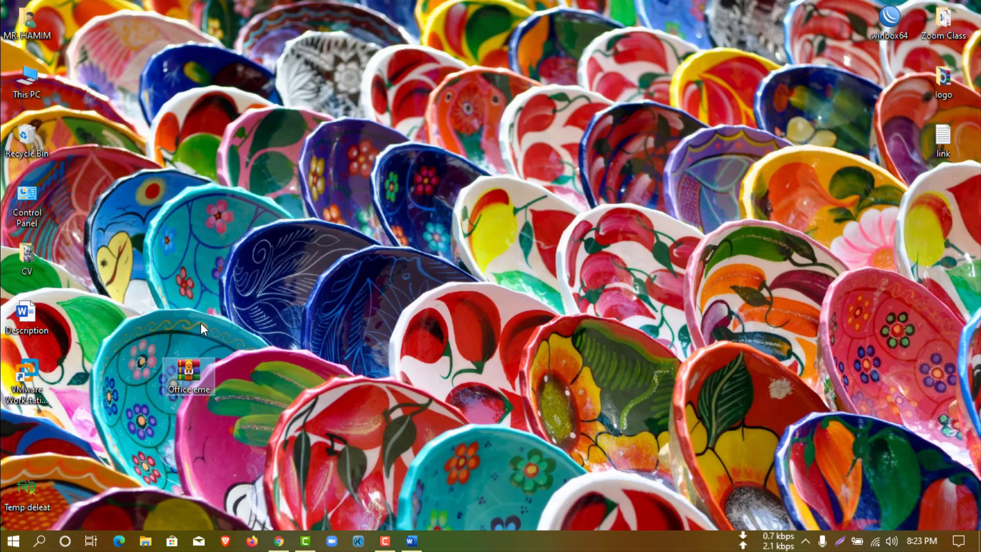
right_click(388, 190)
left_click(404, 231)
right_click(182, 382)
left_click(225, 136)
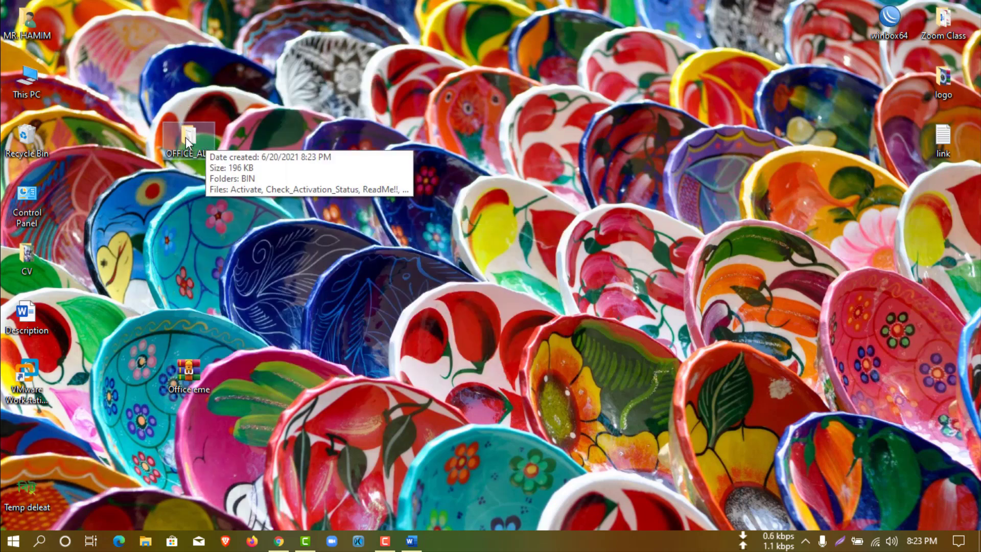
- Run the Uninstall script from the OFFICE_ALL folder as administrator and exit its console when it finishes
double_click(187, 142)
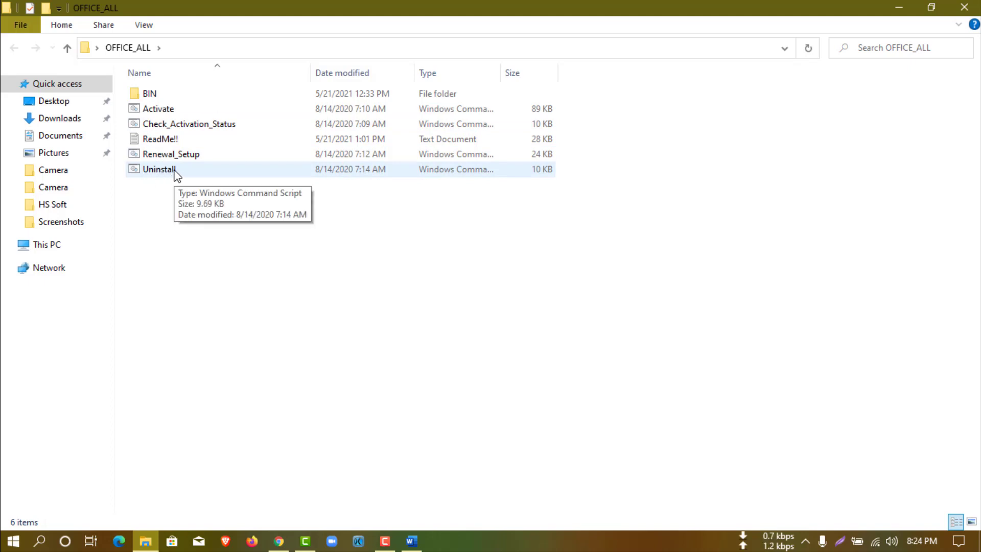
right_click(163, 170)
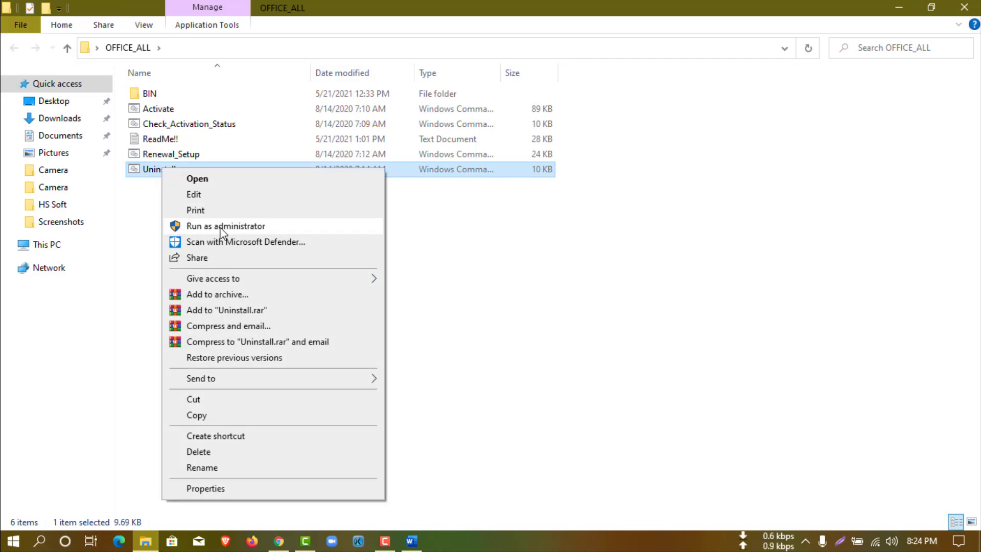
left_click(221, 229)
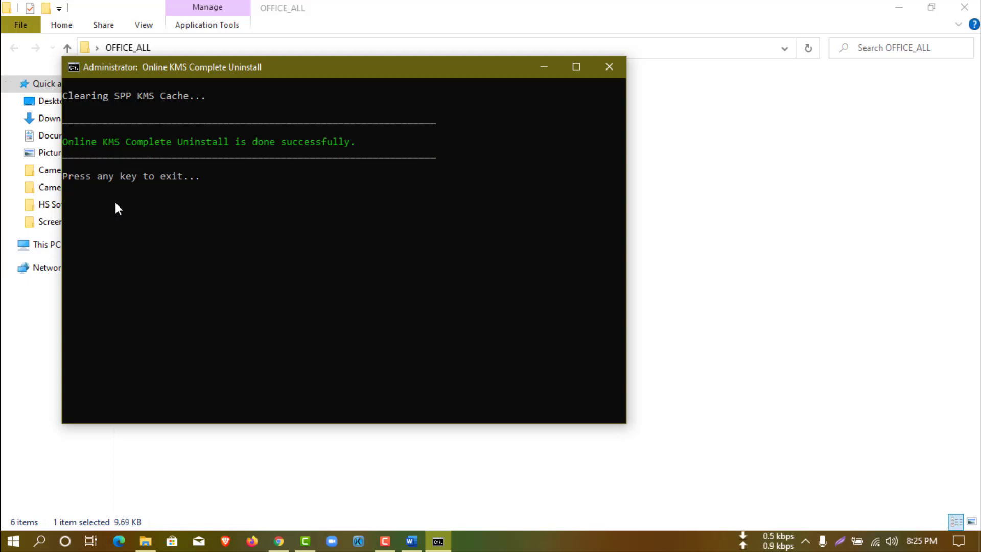
key("Return")
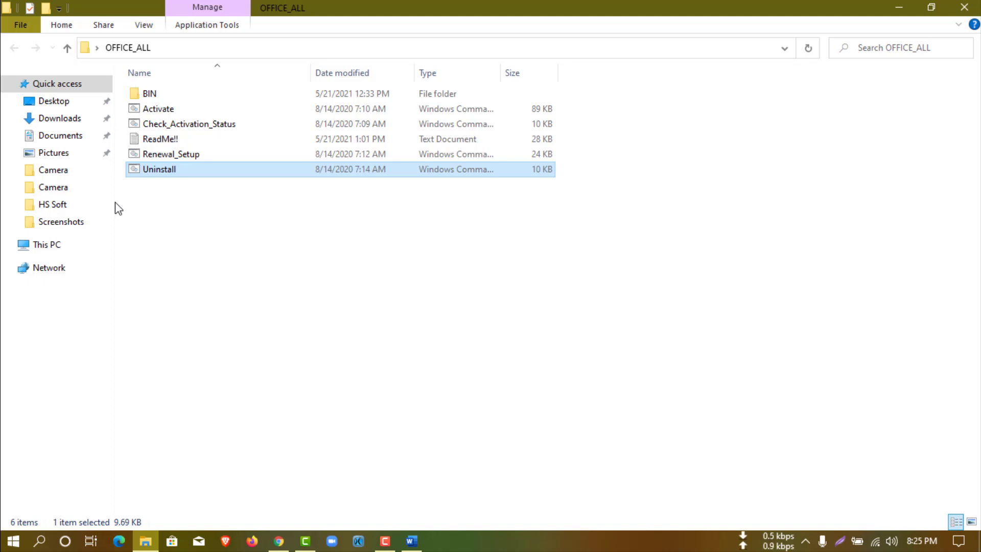
- Run the Activate script in the OFFICE_ALL folder as administrator and exit its console when it finishes
right_click(165, 114)
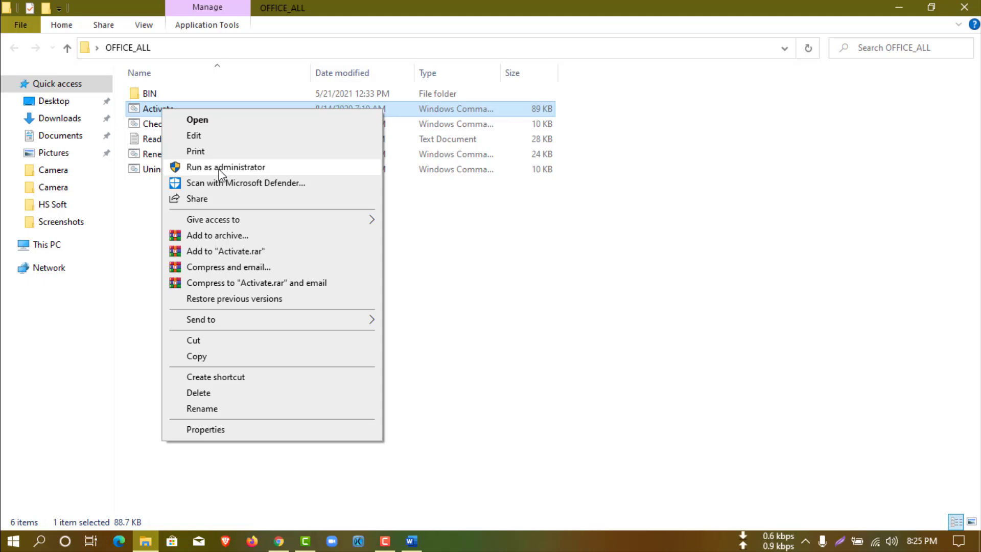
left_click(220, 172)
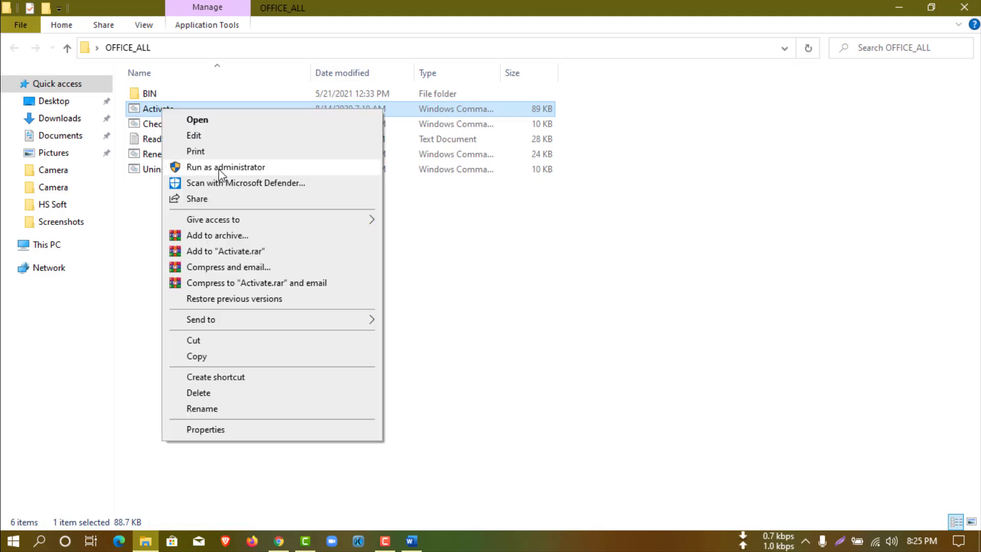
left_click(248, 171)
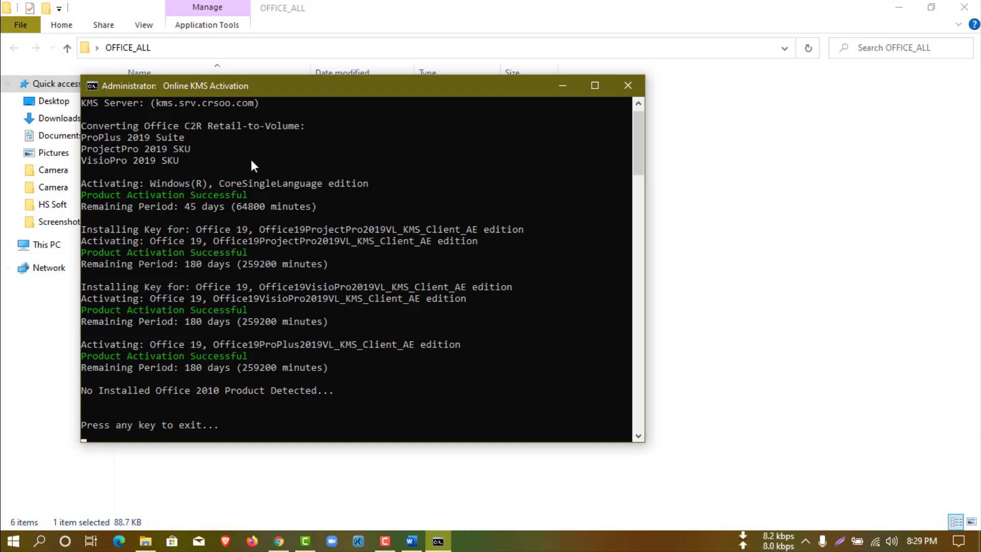
left_click_drag(324, 89, 326, 77)
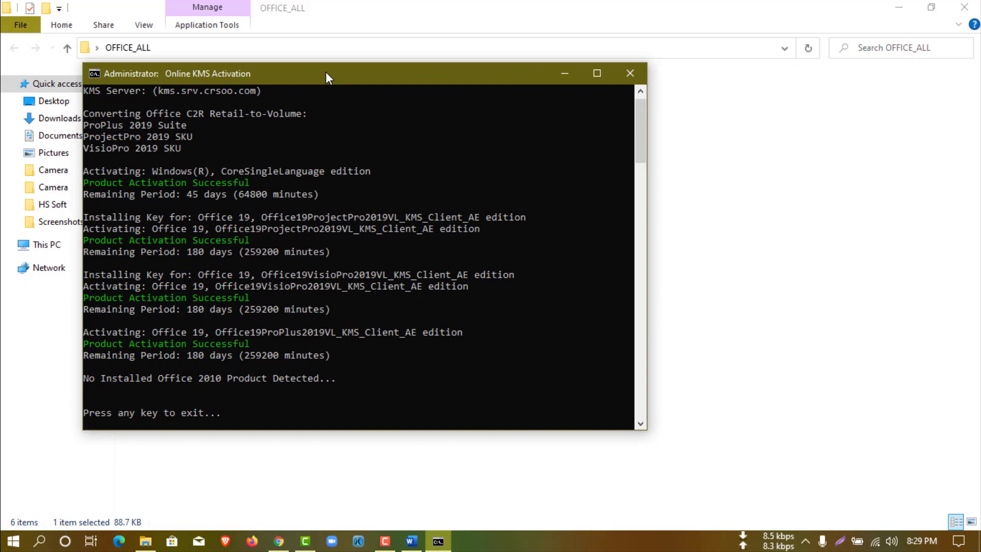
key("Return")
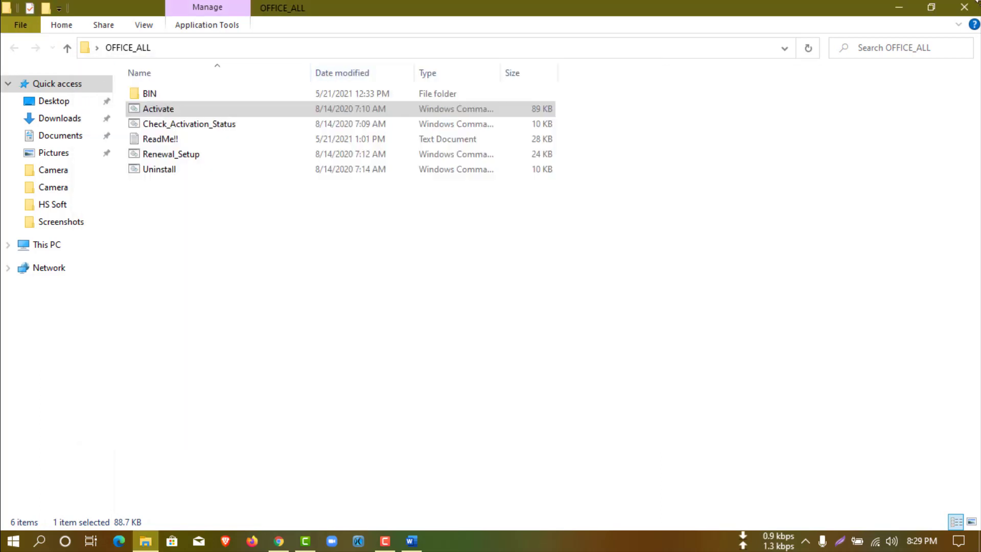
- Close the OFFICE_ALL folder window and refresh the desktop
left_click(965, 7)
right_click(493, 85)
left_click(507, 134)
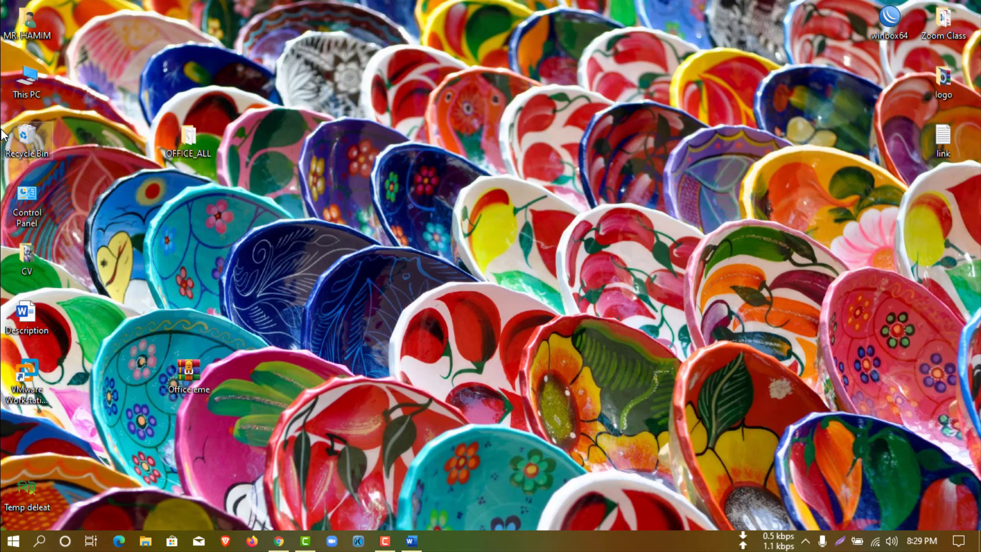
- Launch Word again and open a blank document in a maximized window
left_click(13, 540)
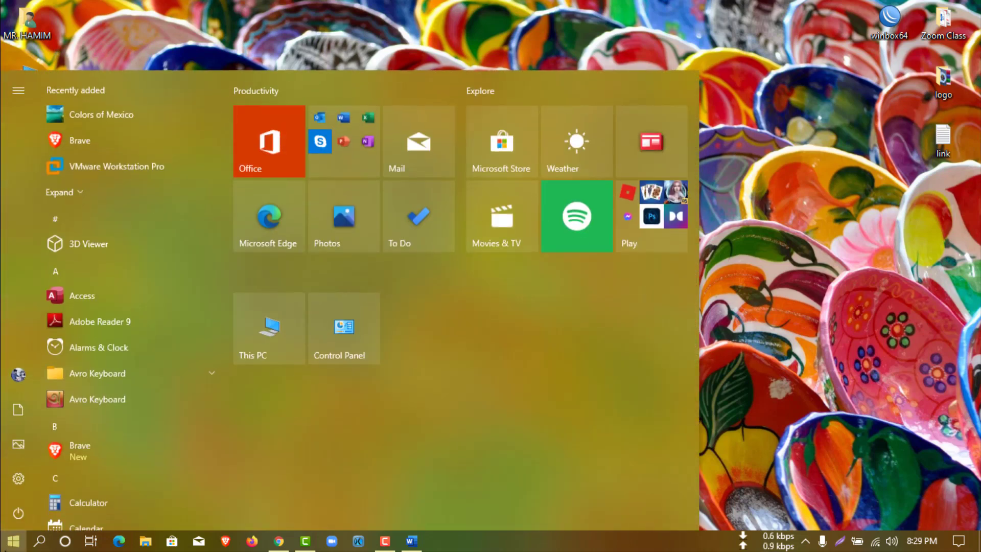
type("word")
key("Return")
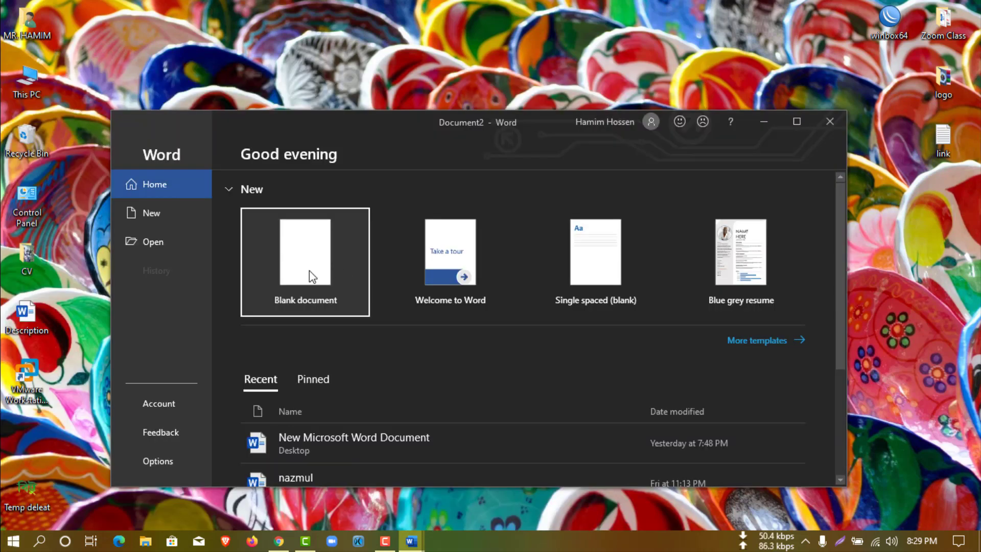
left_click(798, 121)
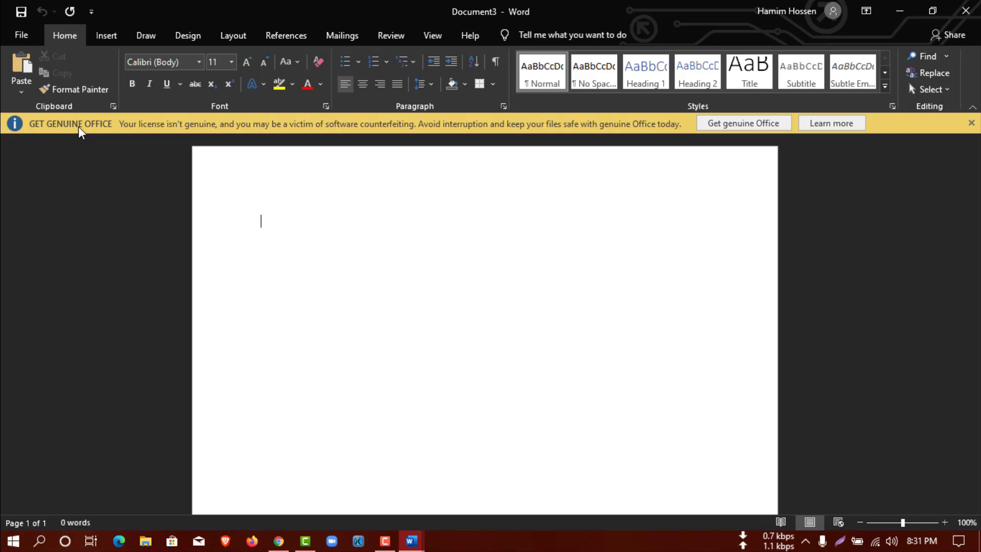
- Open the Privacy Settings dialog from Word's general options
left_click(21, 36)
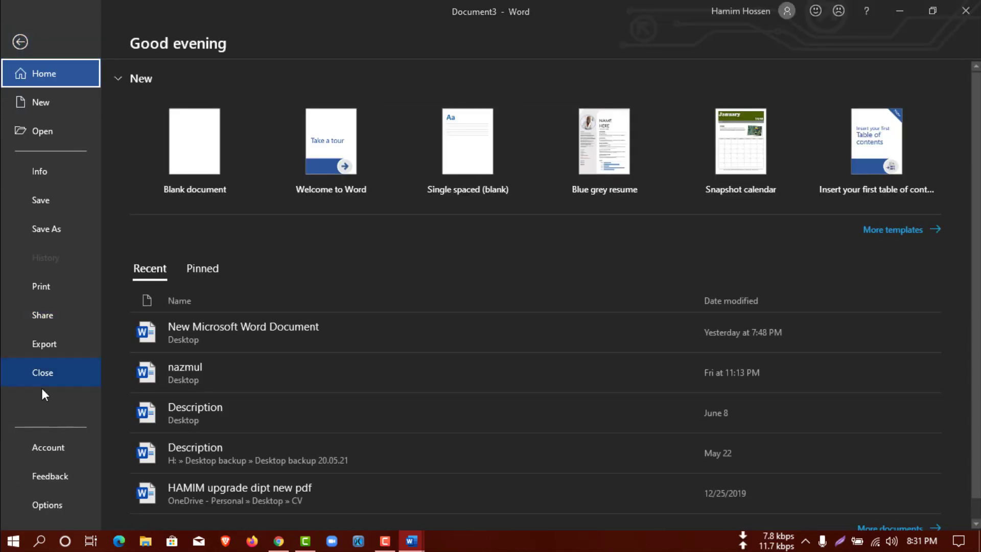
left_click(44, 504)
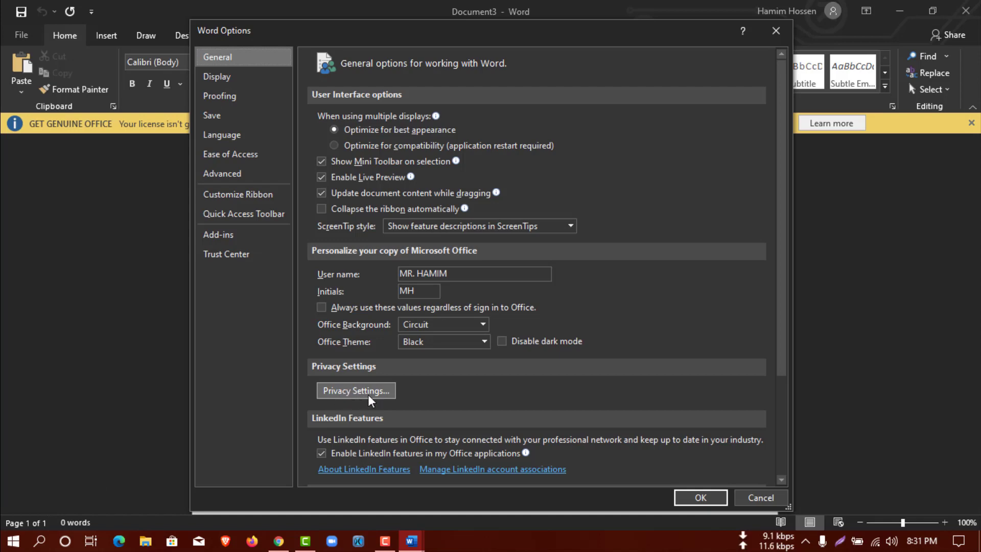
left_click(350, 392)
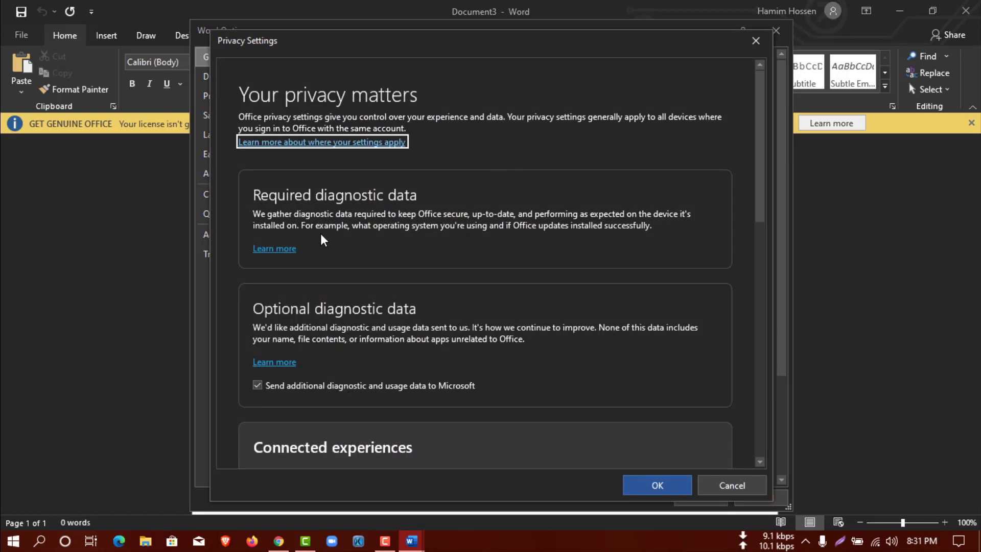
- Turn off sending additional diagnostic data and experiences that analyze your content, accepting the changes and dismissing the restart notice
scroll(322, 240, "down", 1)
scroll(307, 331, "down", 2)
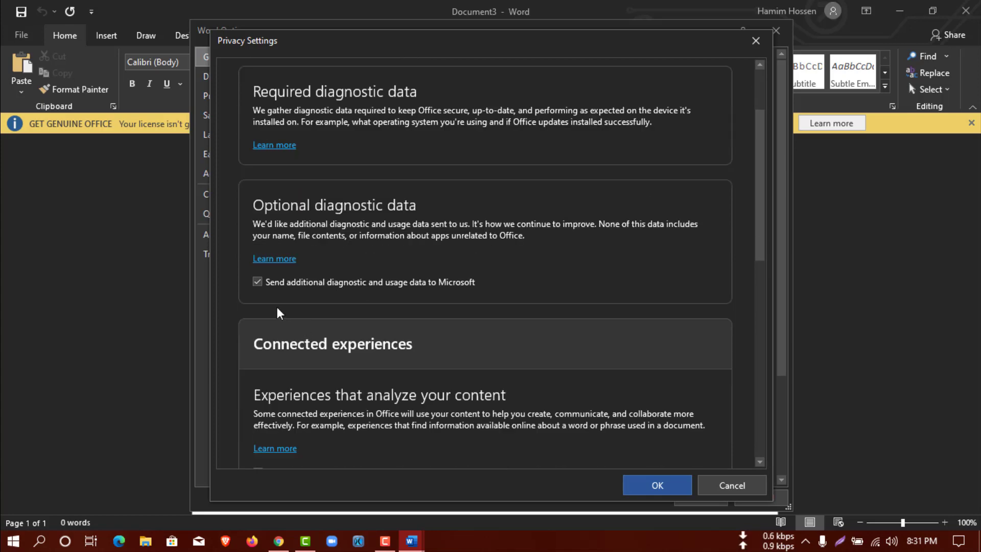
left_click(257, 282)
key("Tab")
key("Tab")
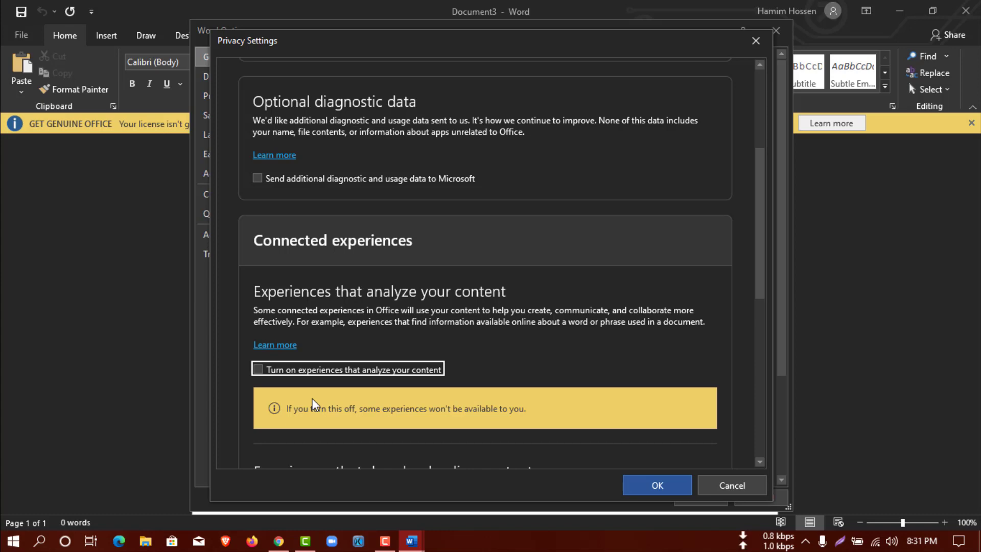
scroll(334, 388, "down", 5)
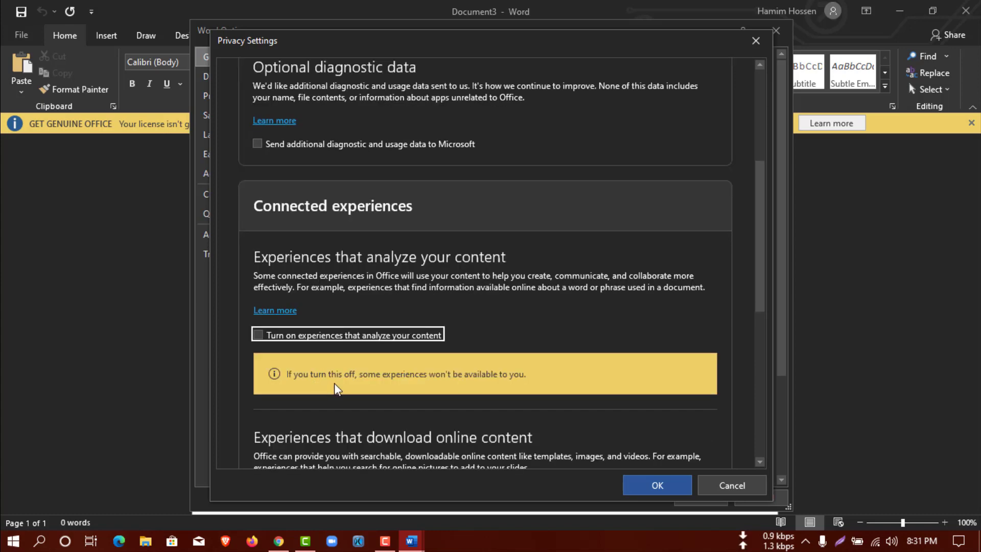
scroll(391, 346, "up", 8)
left_click(657, 485)
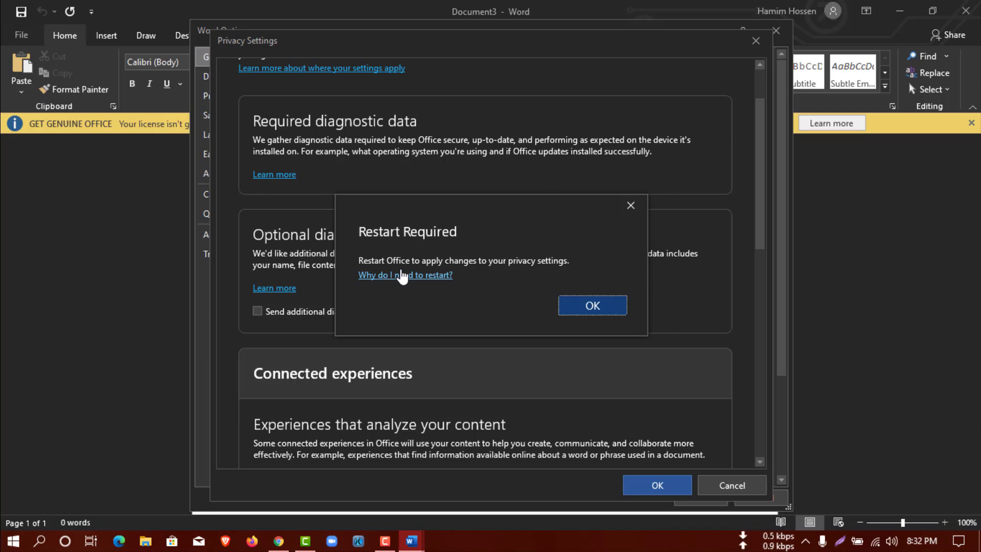
left_click(631, 206)
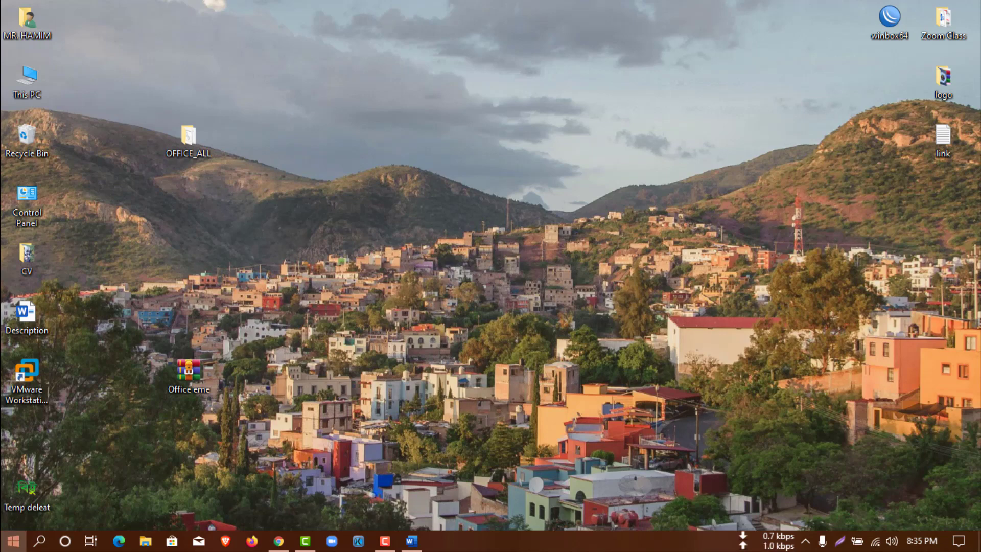
- Reopen Word with a blank document to check for the license banner, and minimize the window
left_click(13, 541)
type("word")
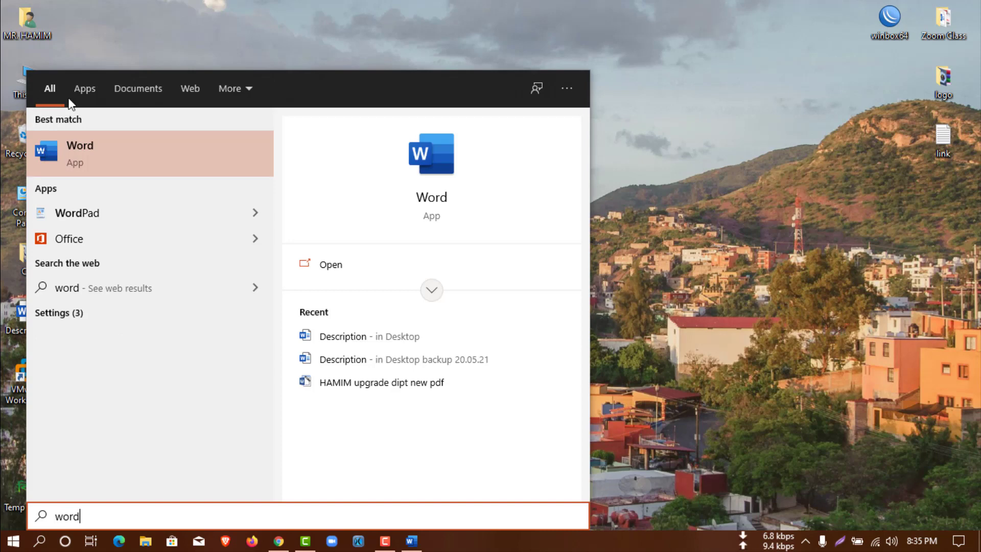
key("Return")
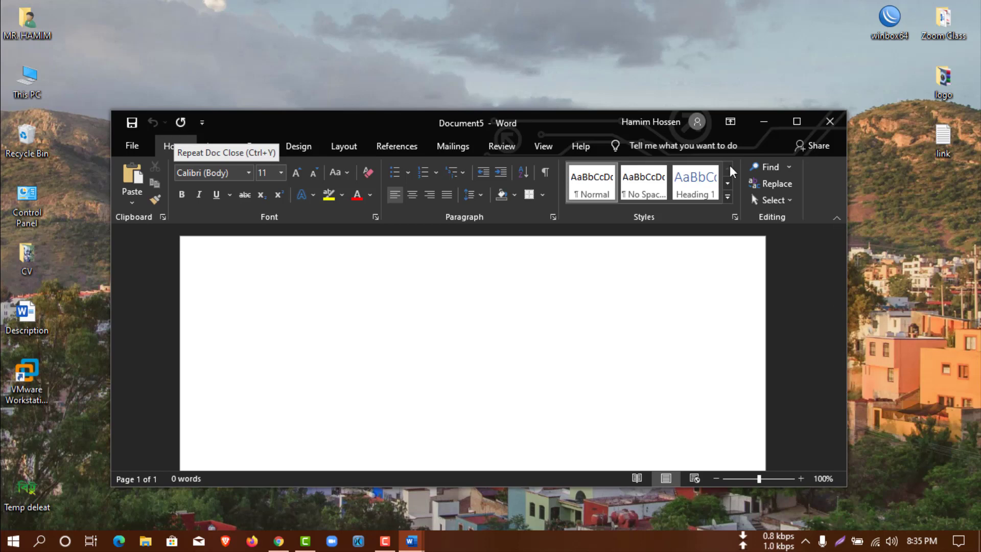
left_click(764, 122)
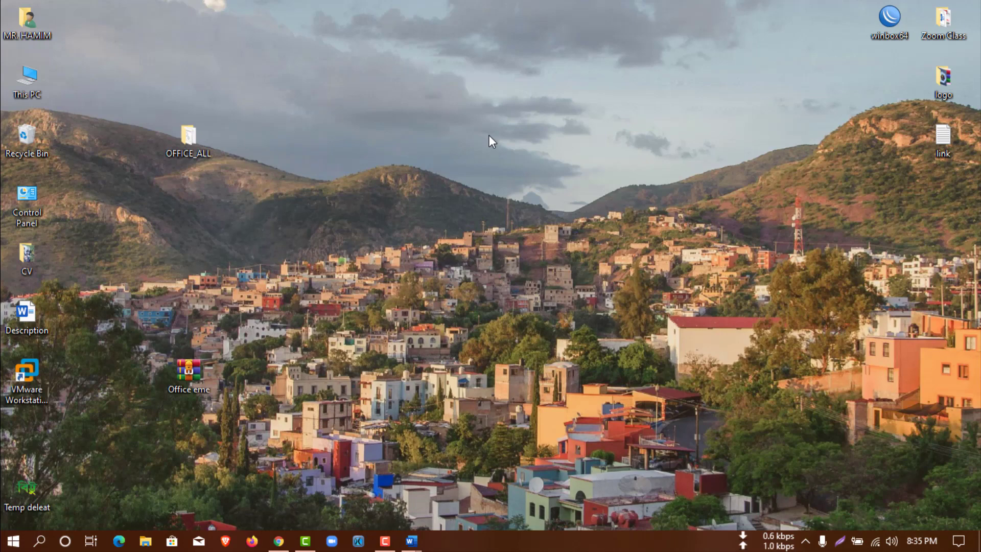